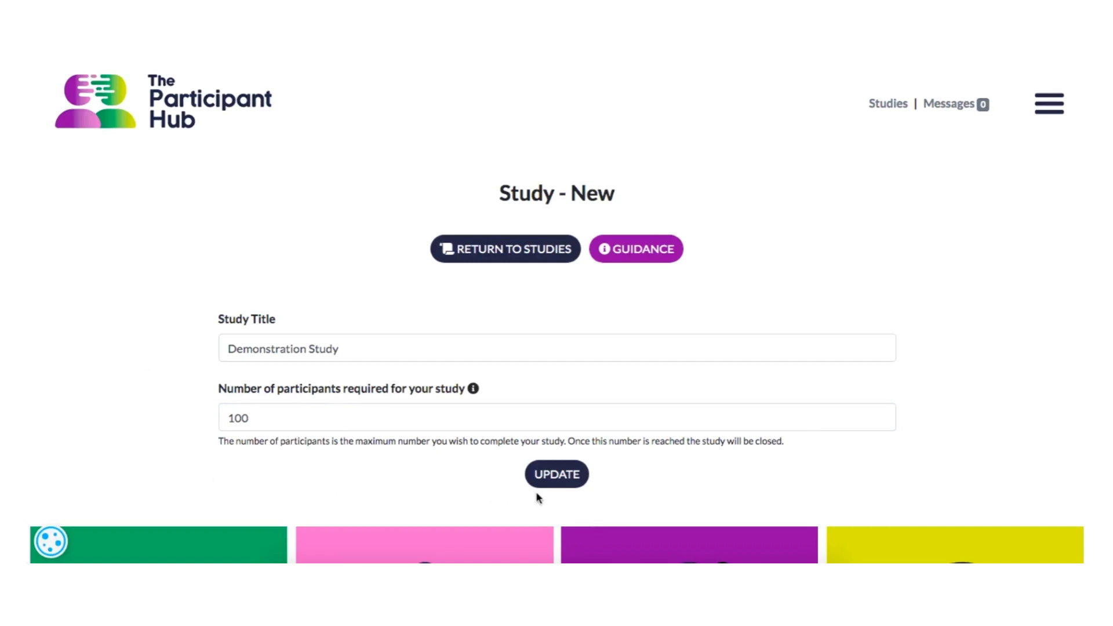
Step: Save the new study "Demonstration Study" with 100 participants and choose the free study option as its participant source
{"action": "left_click", "coordinate": [570, 483]}
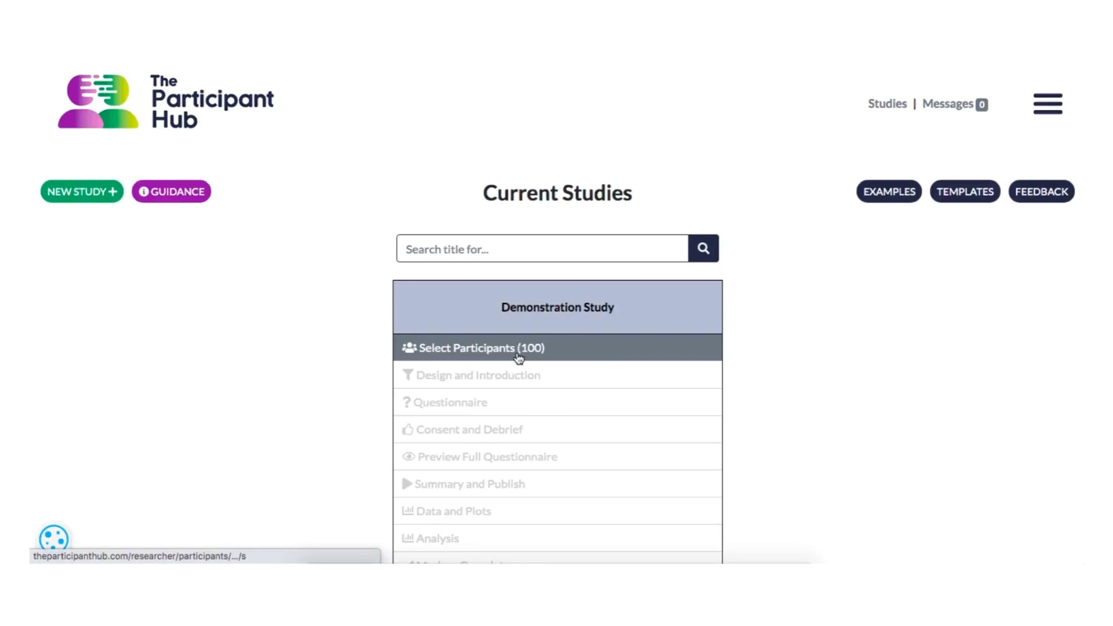
{"action": "left_click", "coordinate": [487, 355]}
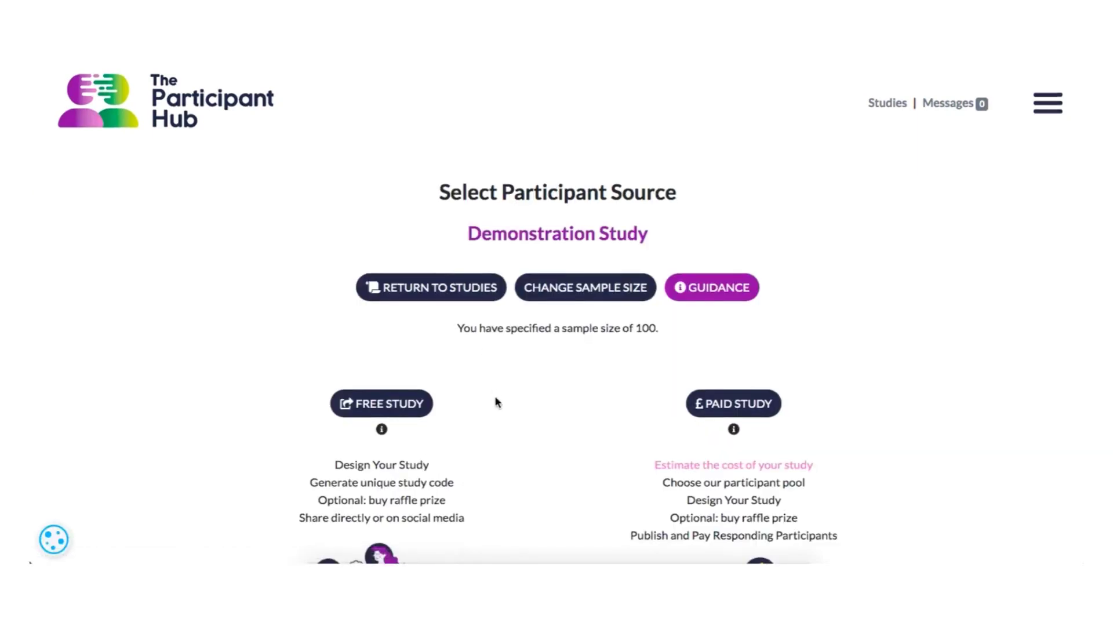
{"action": "scroll", "coordinate": [495, 400], "scroll_direction": "down", "scroll_amount": 3}
{"action": "scroll", "coordinate": [496, 402], "scroll_direction": "down", "scroll_amount": 2}
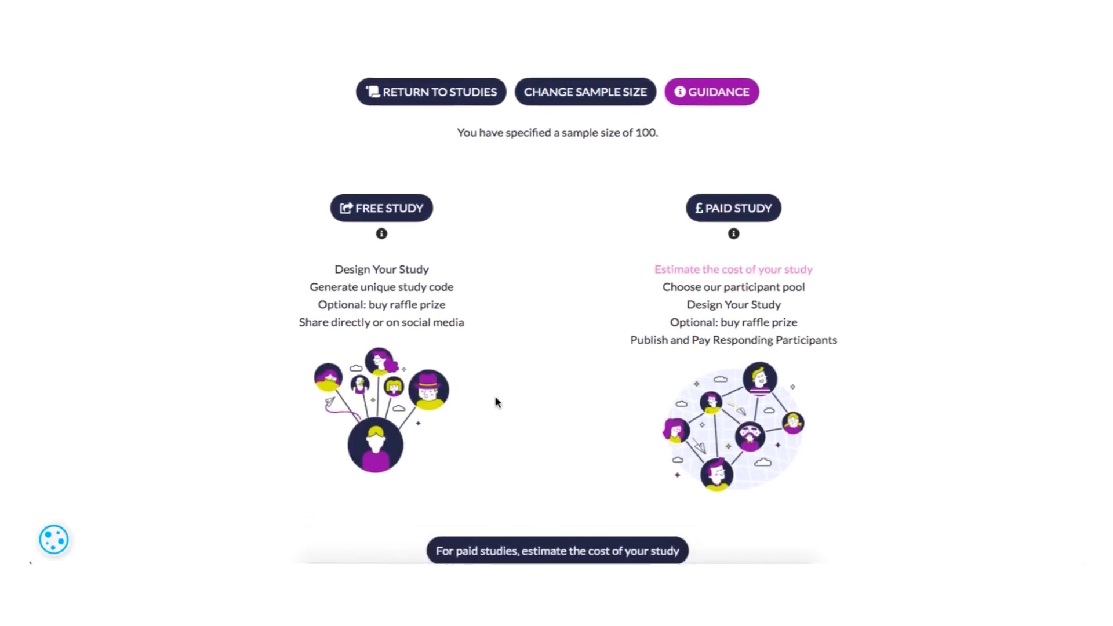
{"action": "scroll", "coordinate": [497, 402], "scroll_direction": "up", "scroll_amount": 1}
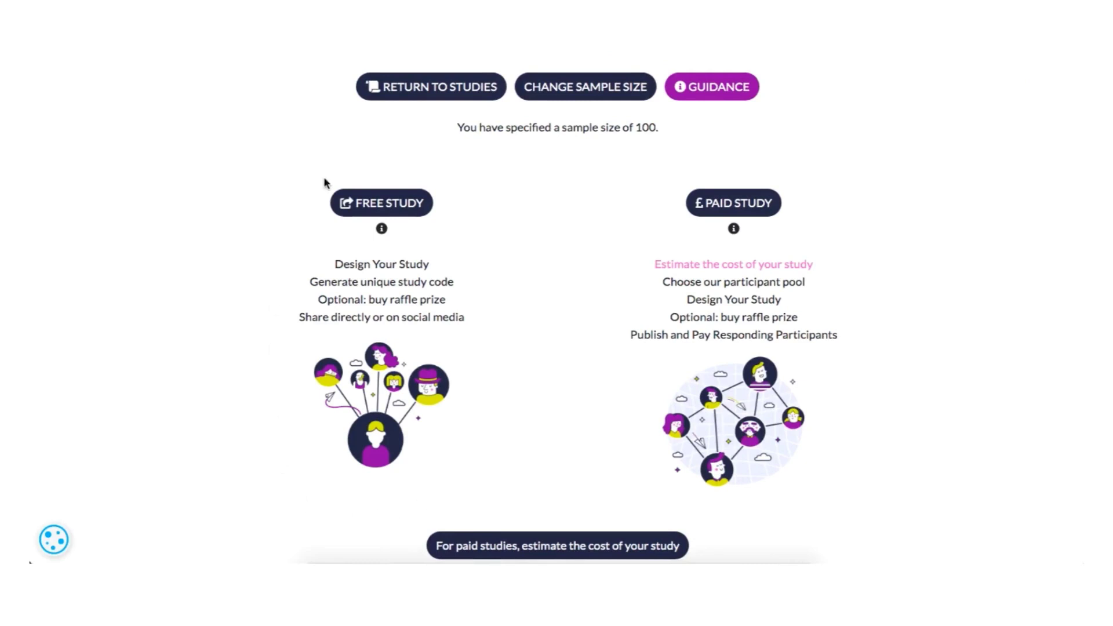
{"action": "left_click", "coordinate": [371, 208]}
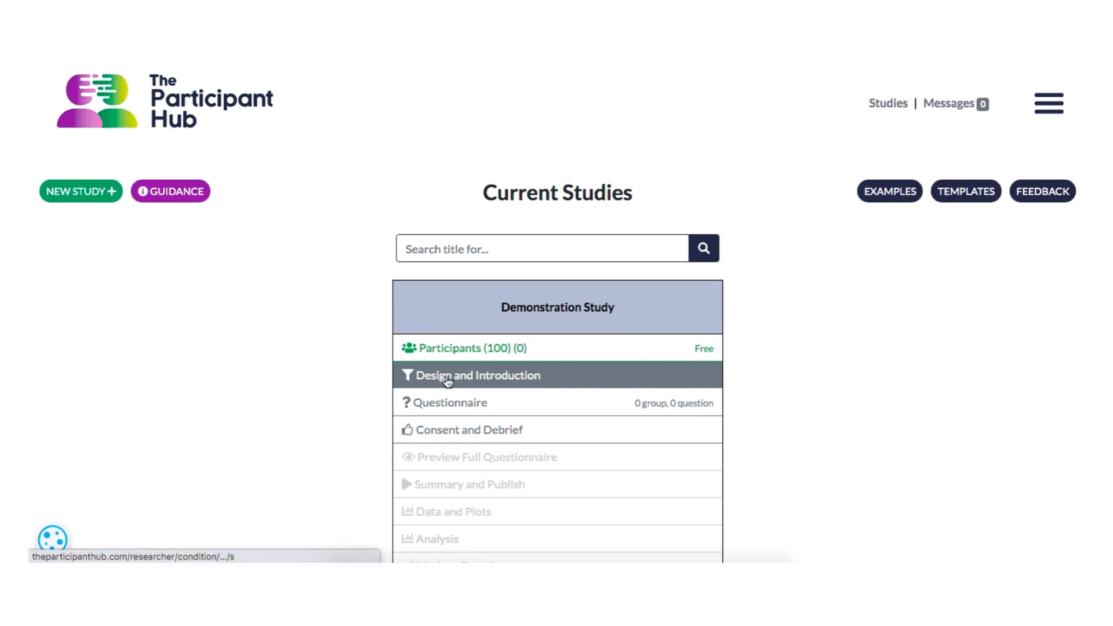
Step: Choose the Single Sample Study experimental design for Demonstration Study
{"action": "left_click", "coordinate": [445, 378]}
{"action": "scroll", "coordinate": [393, 401], "scroll_direction": "down", "scroll_amount": 4}
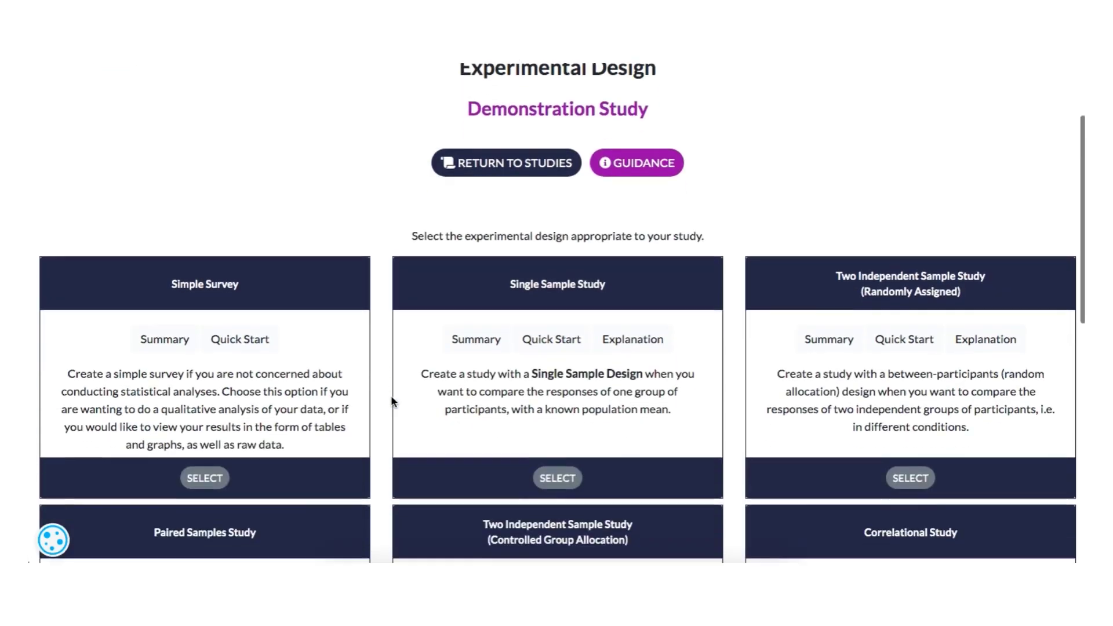
{"action": "left_click", "coordinate": [553, 382]}
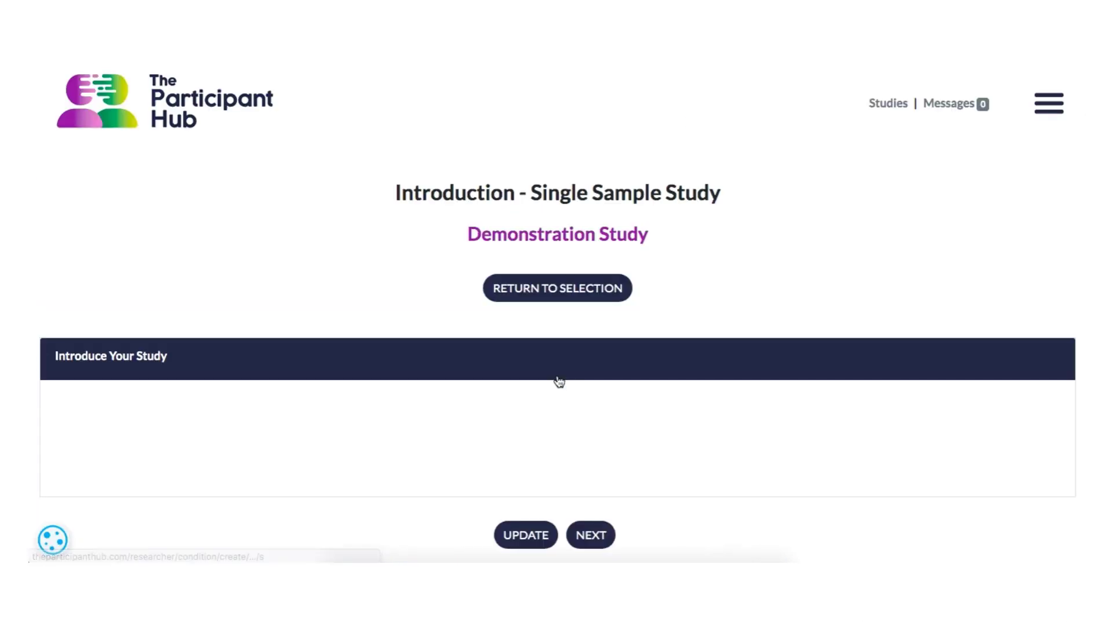
Step: Enter the study introduction "Introduce your study here. You might want to give participants some background information, context, and instructions." and continue to the next page
{"action": "type", "text": "Introduce your study"}
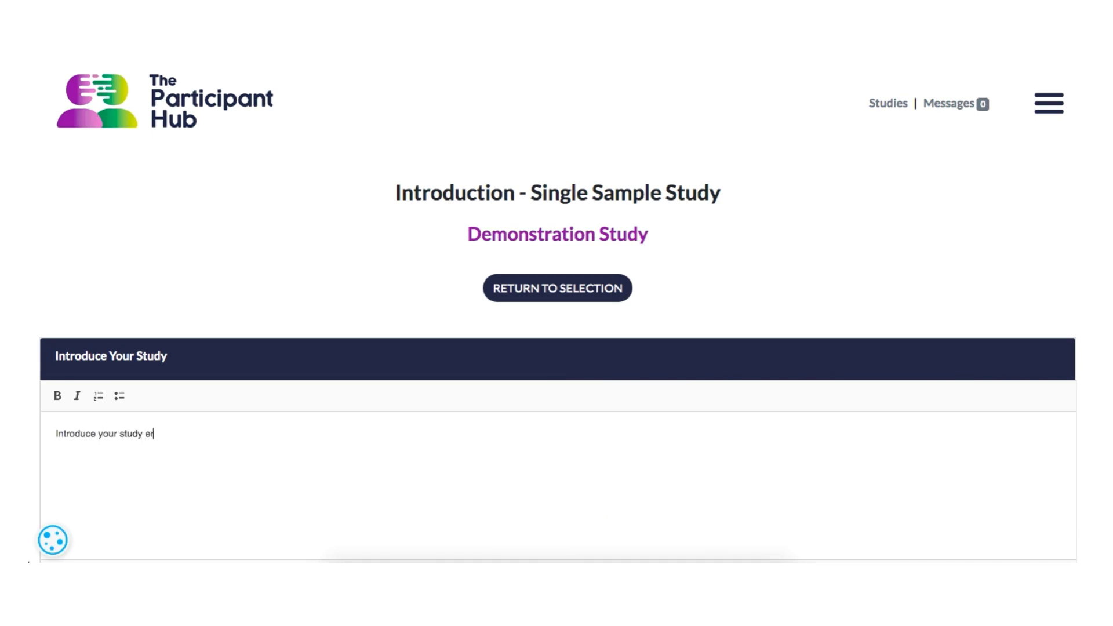
{"action": "type", "text": " here. You might want to g"}
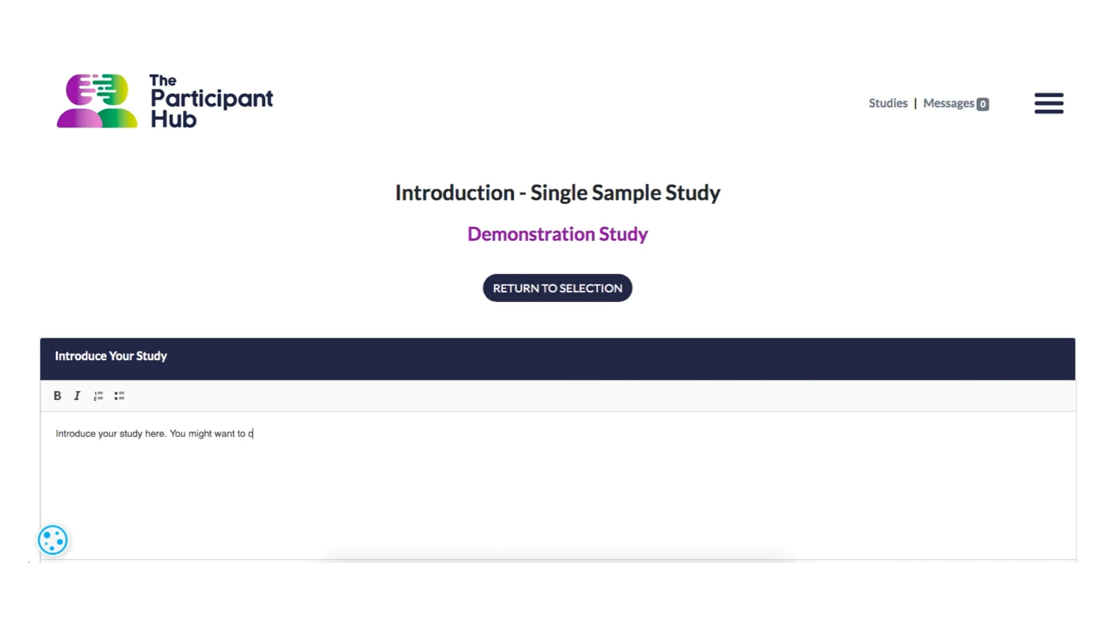
{"action": "type", "text": "ive participants some background information, context, and instructions."}
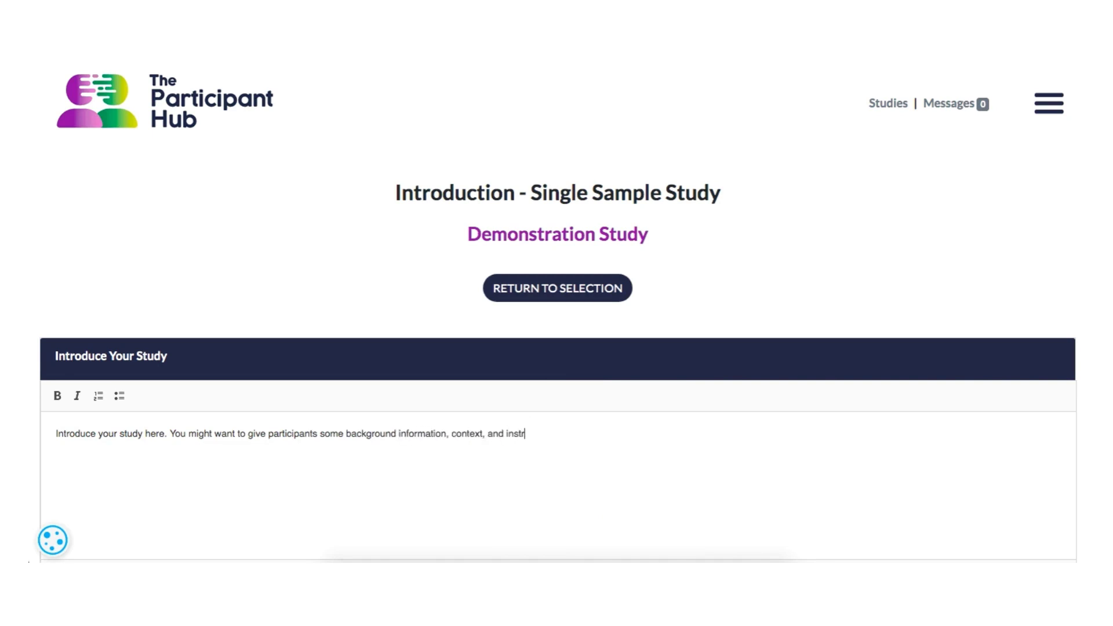
{"action": "scroll", "coordinate": [473, 526], "scroll_direction": "down", "scroll_amount": 4}
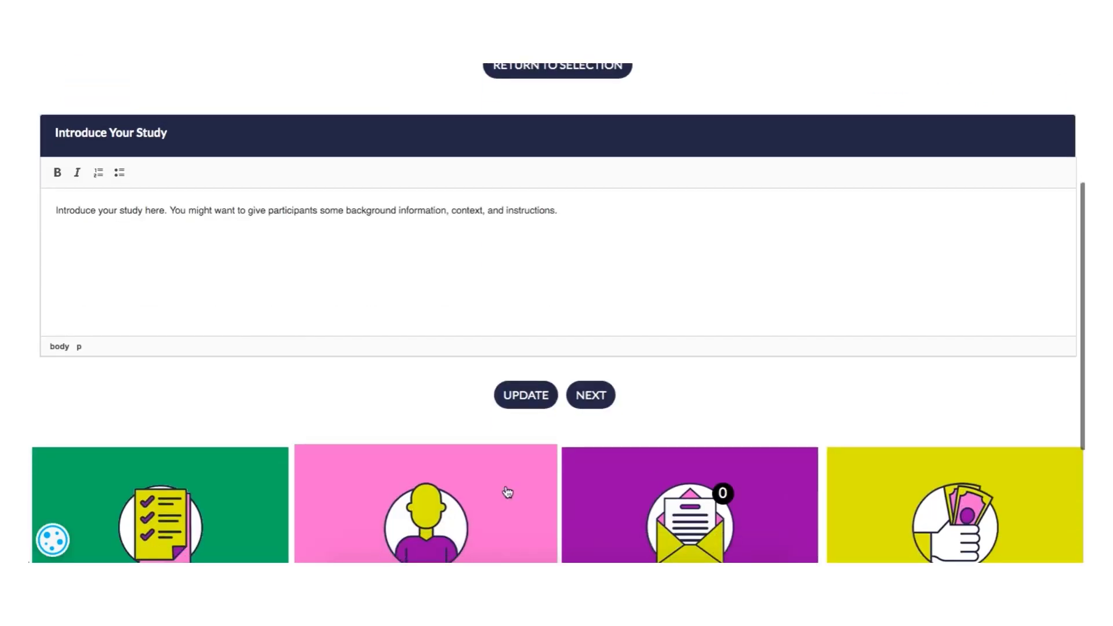
{"action": "left_click", "coordinate": [583, 404]}
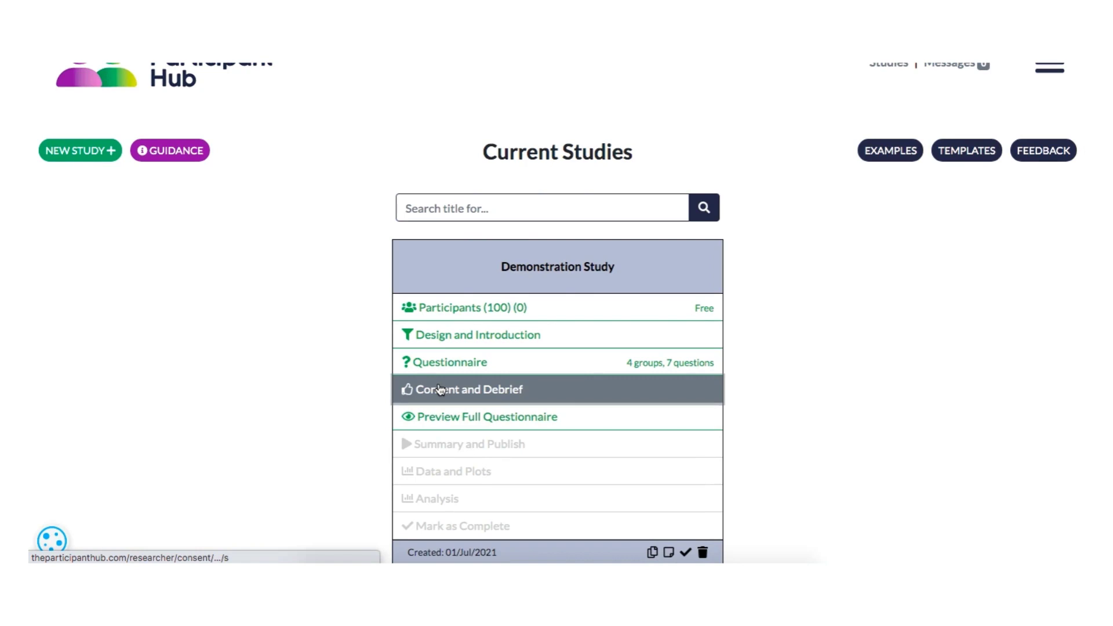
Step: Open the Consent and Debrief page of Demonstration Study
{"action": "left_click", "coordinate": [441, 383]}
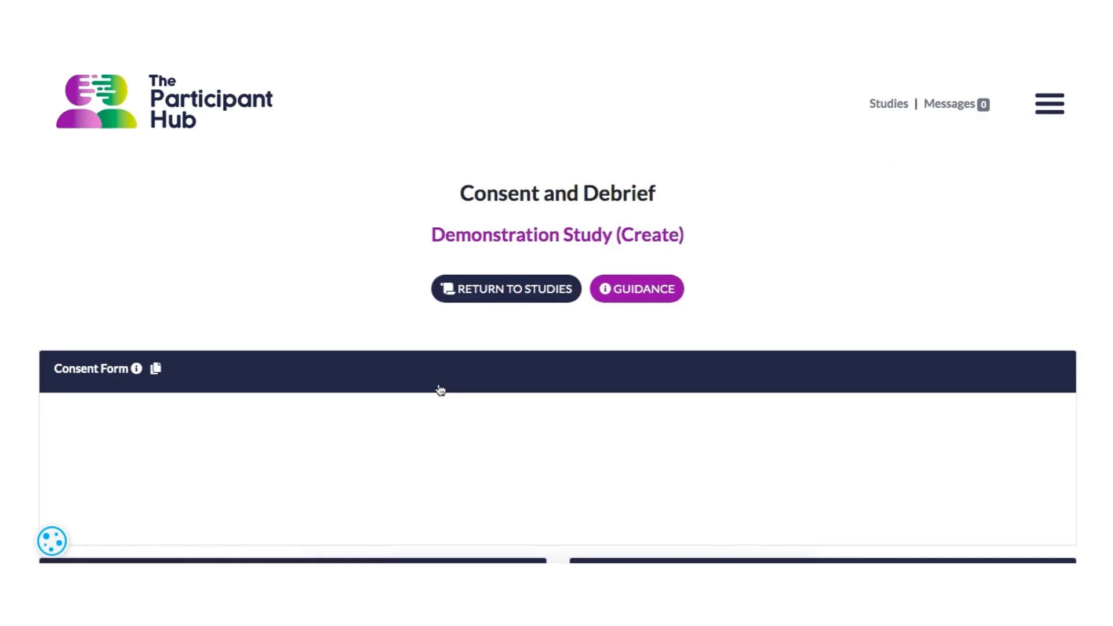
{"action": "scroll", "coordinate": [330, 434], "scroll_direction": "down", "scroll_amount": 5}
{"action": "scroll", "coordinate": [335, 427], "scroll_direction": "up", "scroll_amount": 2}
Step: Write consent form text saying it should tell participants the type of study and what taking part requires, so they can make an informed choice
{"action": "left_click", "coordinate": [259, 314]}
{"action": "type", "text": "Your consent form should give participants information about the type of study you are doing, and what they will be required to do to take part"}
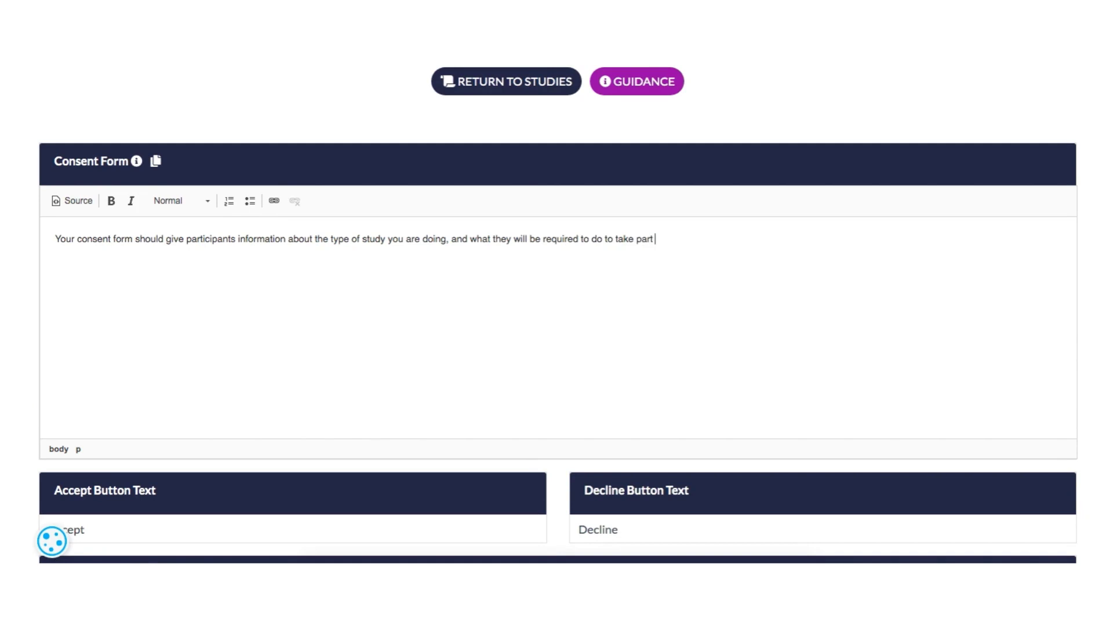
{"action": "type", "text": ". This will help participants"}
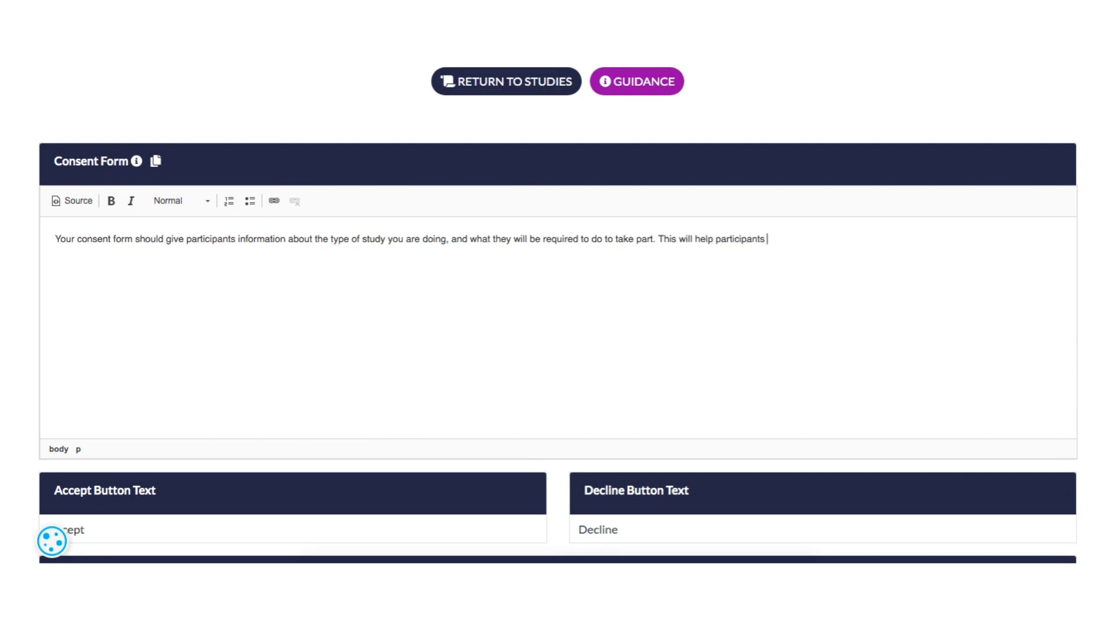
{"action": "type", "text": " make an informed choie about w"}
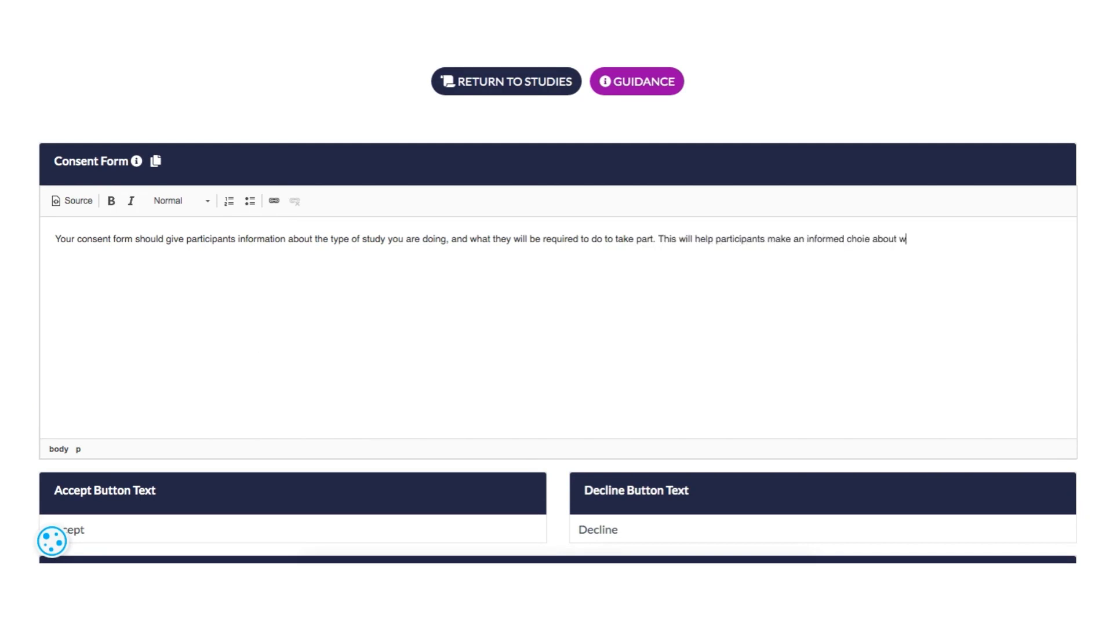
{"action": "type", "text": "hether to join or not."}
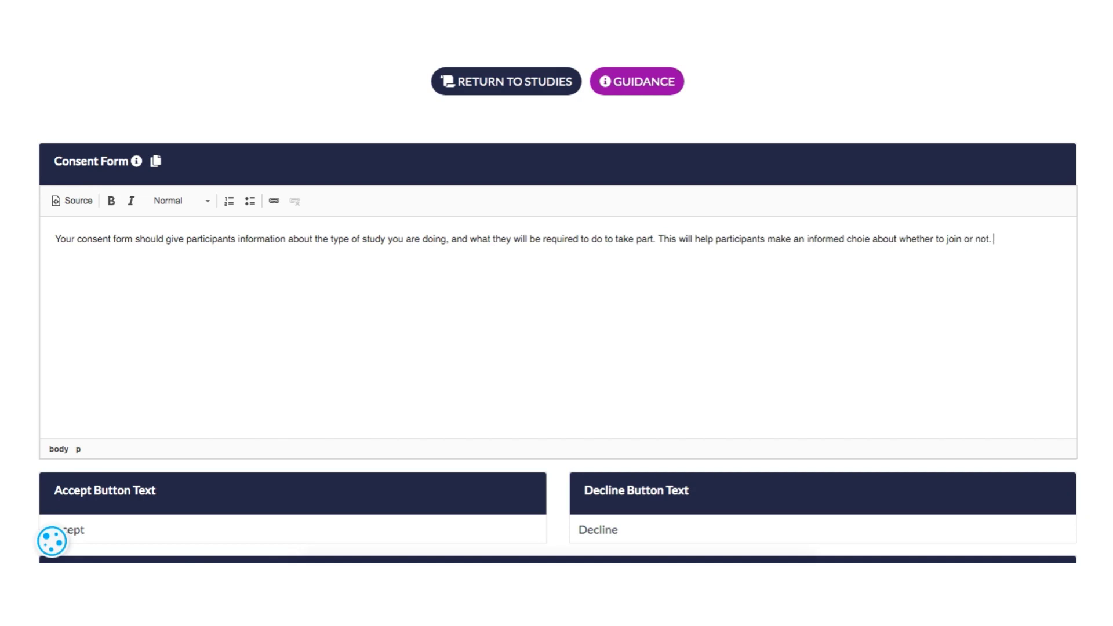
Step: Replace the whole consent form text with a copy of the provided example consent form
{"action": "left_click", "coordinate": [155, 161]}
{"action": "left_click_drag", "start_coordinate": [387, 151], "coordinate": [609, 489]}
{"action": "key", "text": "ctrl+c"}
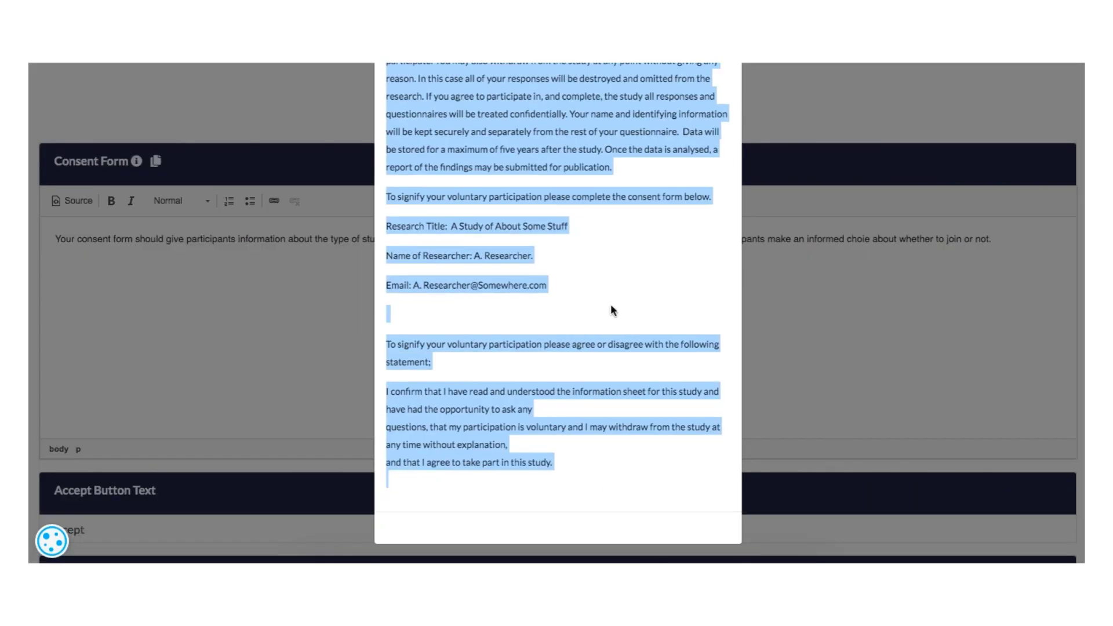
{"action": "left_click", "coordinate": [284, 266]}
{"action": "key", "text": "ctrl+a"}
{"action": "key", "text": "ctrl+v"}
Step: Replace the placeholder study title near the start of the consent form with "Demonstration Study"
{"action": "scroll", "coordinate": [195, 258], "scroll_direction": "up", "scroll_amount": 5}
{"action": "left_click_drag", "start_coordinate": [195, 259], "coordinate": [40, 268]}
{"action": "type", "text": "Demonstration Study"}
{"action": "scroll", "coordinate": [385, 373], "scroll_direction": "down", "scroll_amount": 6}
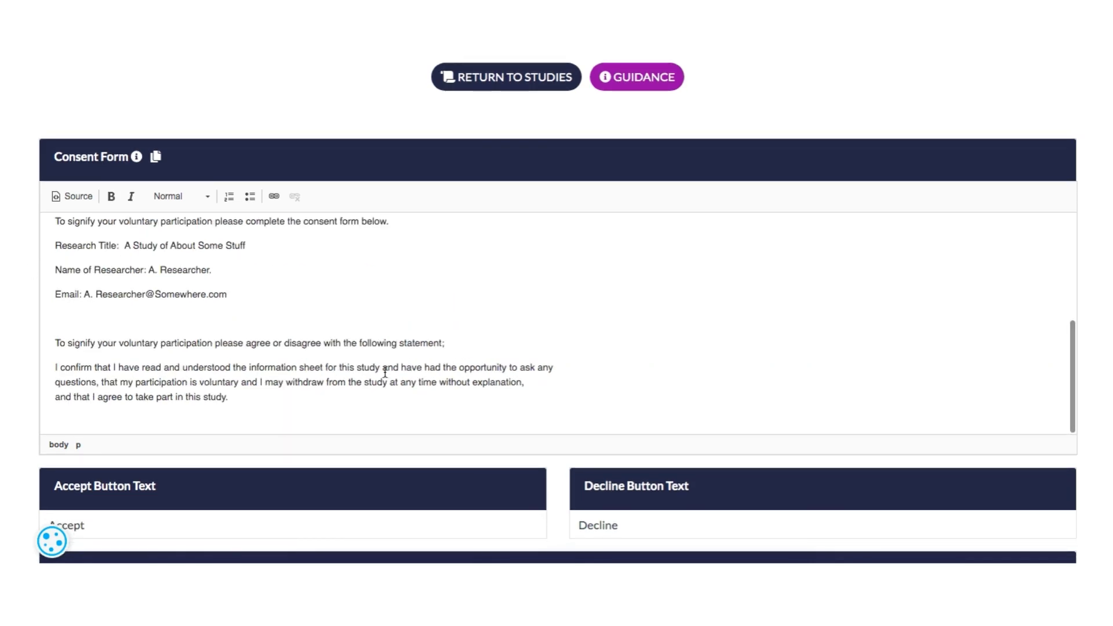
Step: Set the consent form's accept button text to "Yes" and its decline button text to "No"
{"action": "scroll", "coordinate": [385, 371], "scroll_direction": "down", "scroll_amount": 3}
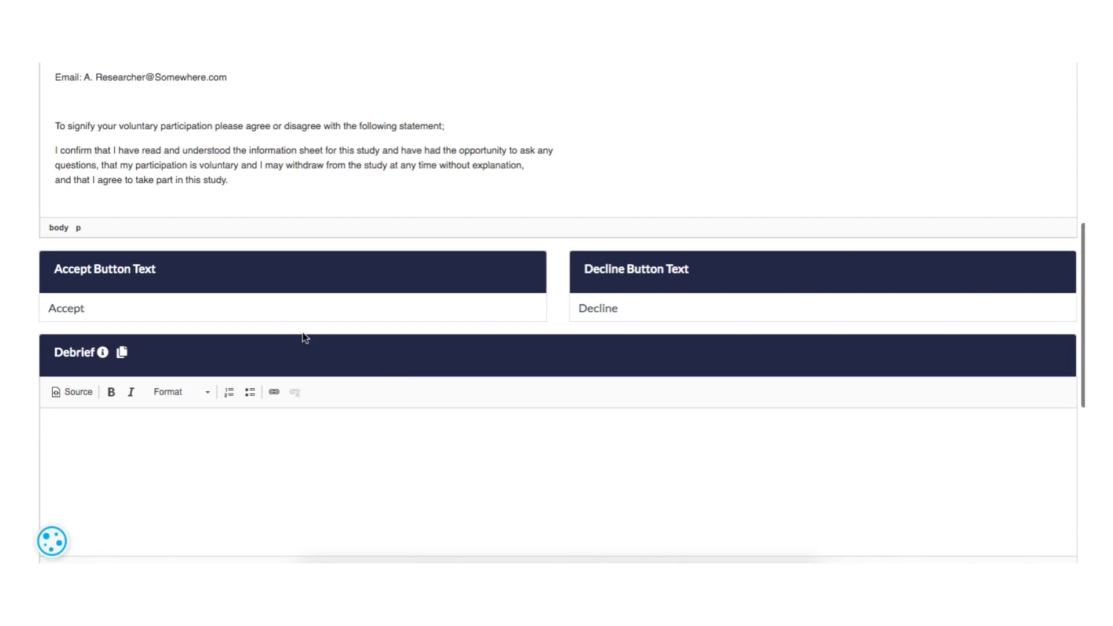
{"action": "left_click", "coordinate": [211, 316]}
{"action": "double_click", "coordinate": [40, 314]}
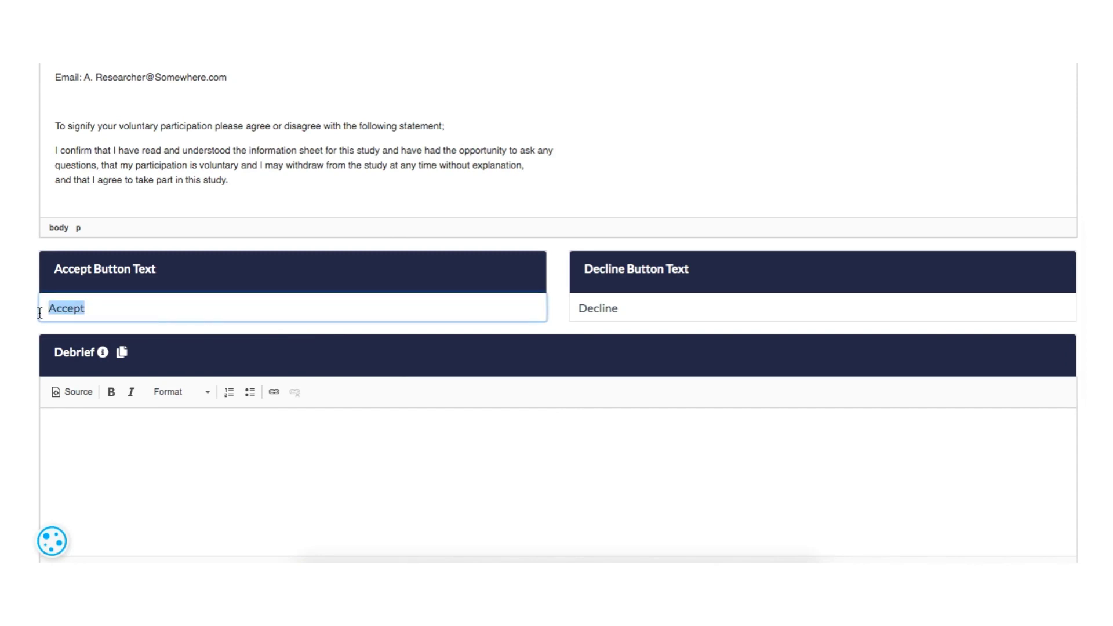
{"action": "type", "text": "Yes"}
{"action": "left_click_drag", "start_coordinate": [633, 308], "coordinate": [451, 307]}
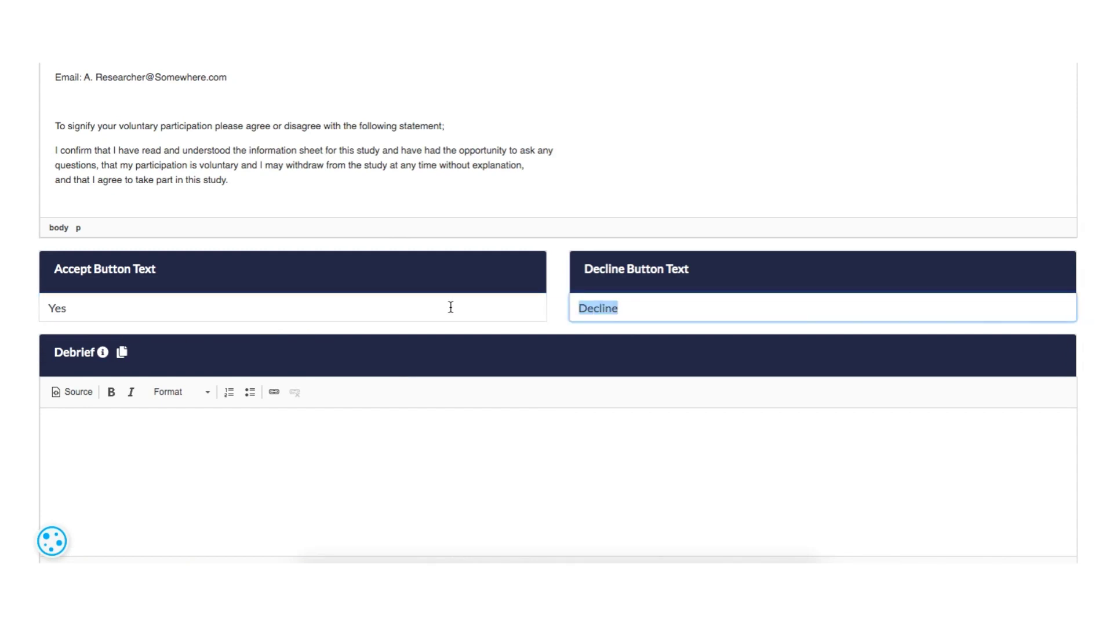
{"action": "type", "text": "No"}
Step: Enter the debrief text "Thank your participants for taking part, and give them more inforamtion if you think it's appropriate."
{"action": "scroll", "coordinate": [474, 433], "scroll_direction": "down", "scroll_amount": 3}
{"action": "left_click", "coordinate": [474, 348]}
{"action": "type", "text": "Thank y"}
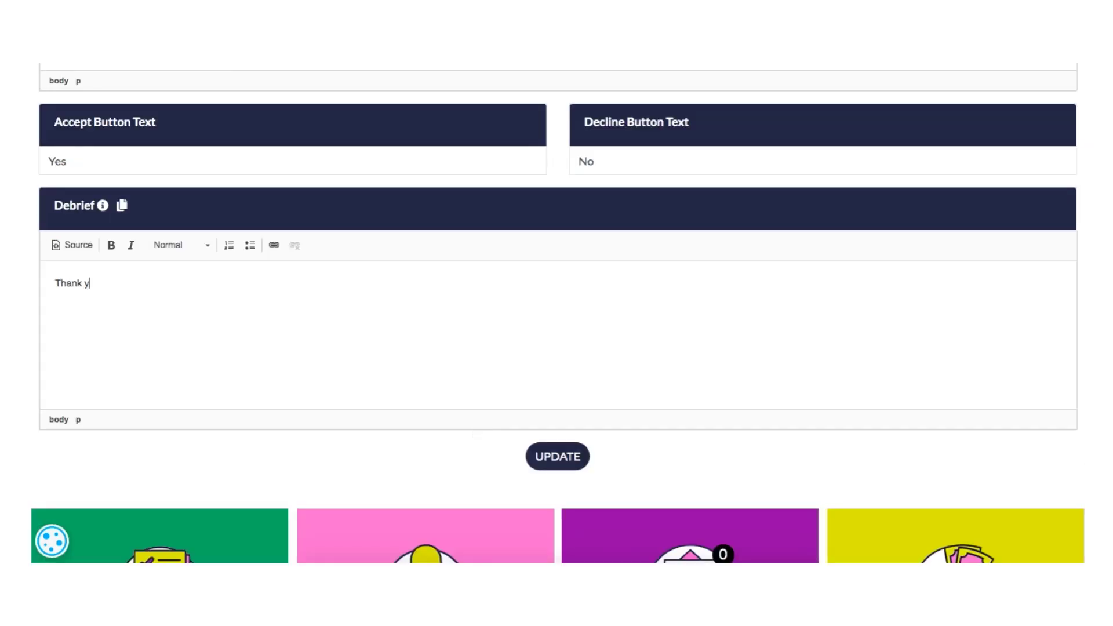
{"action": "type", "text": "our participants for taking part"}
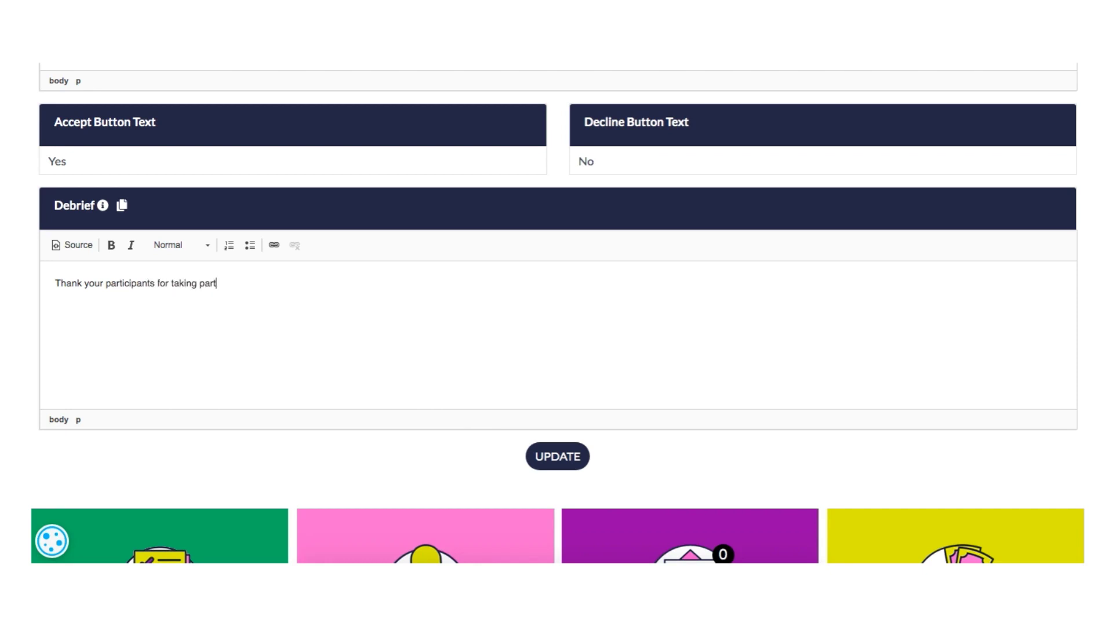
{"action": "type", "text": ", and give them more inforamtion "}
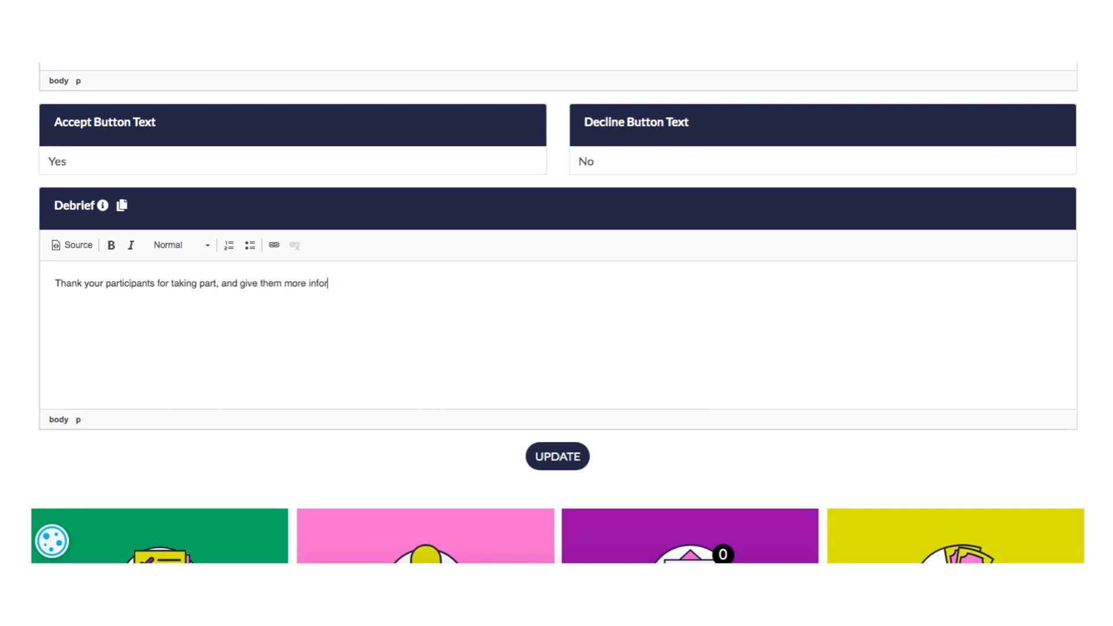
{"action": "type", "text": "if you think it's appropriate."}
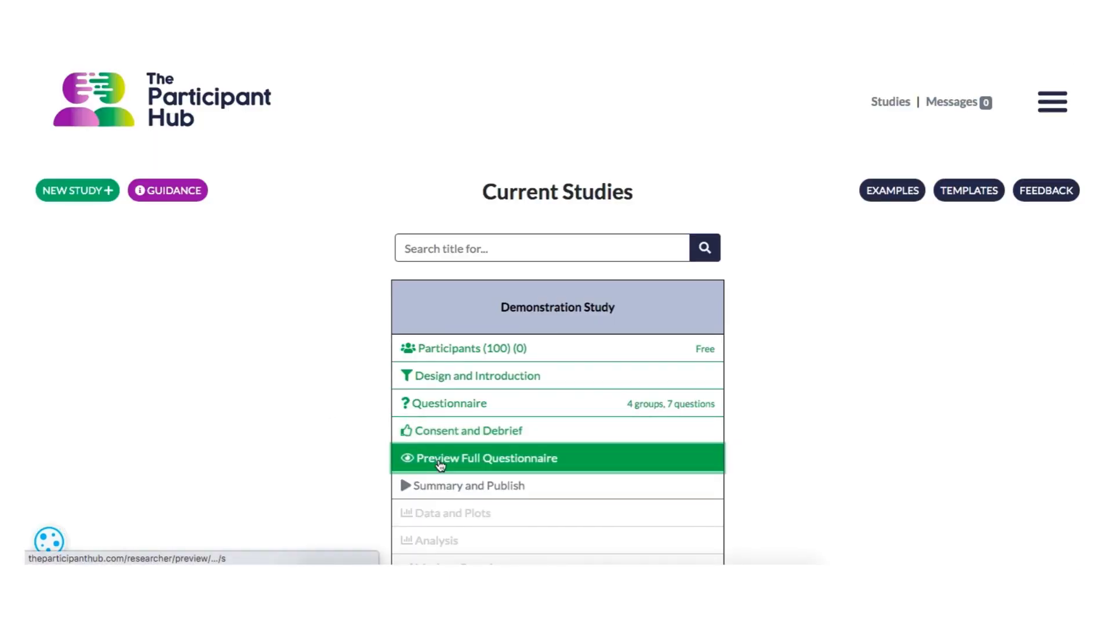
Step: Preview the full questionnaire of Demonstration Study, examining the consent form and each question group
{"action": "left_click", "coordinate": [439, 462]}
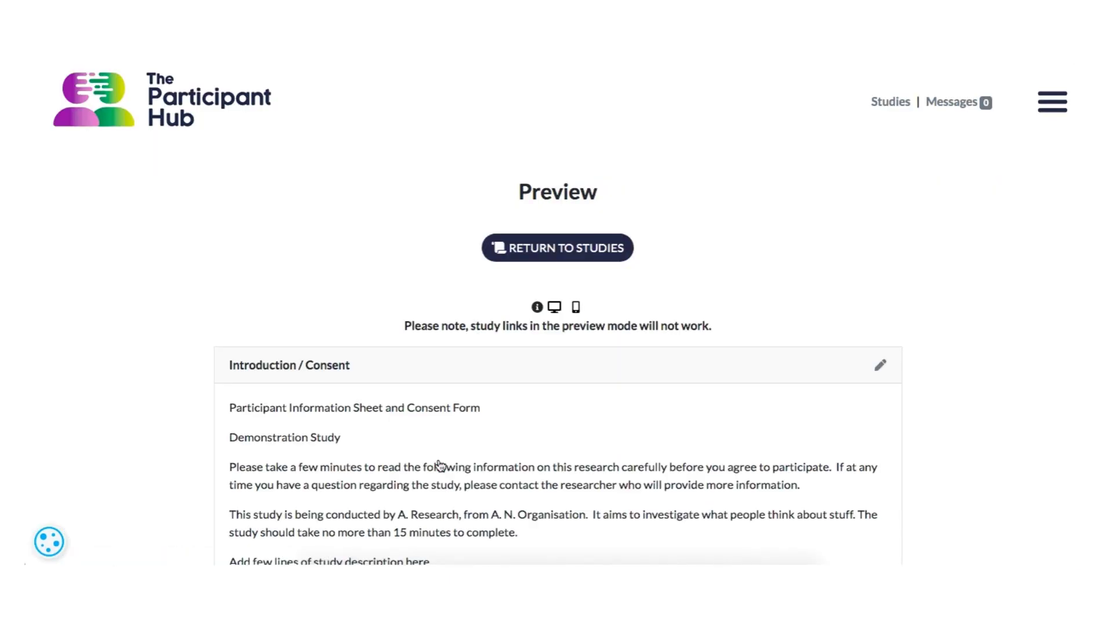
{"action": "scroll", "coordinate": [203, 418], "scroll_direction": "down", "scroll_amount": 3}
{"action": "scroll", "coordinate": [201, 413], "scroll_direction": "down", "scroll_amount": 15}
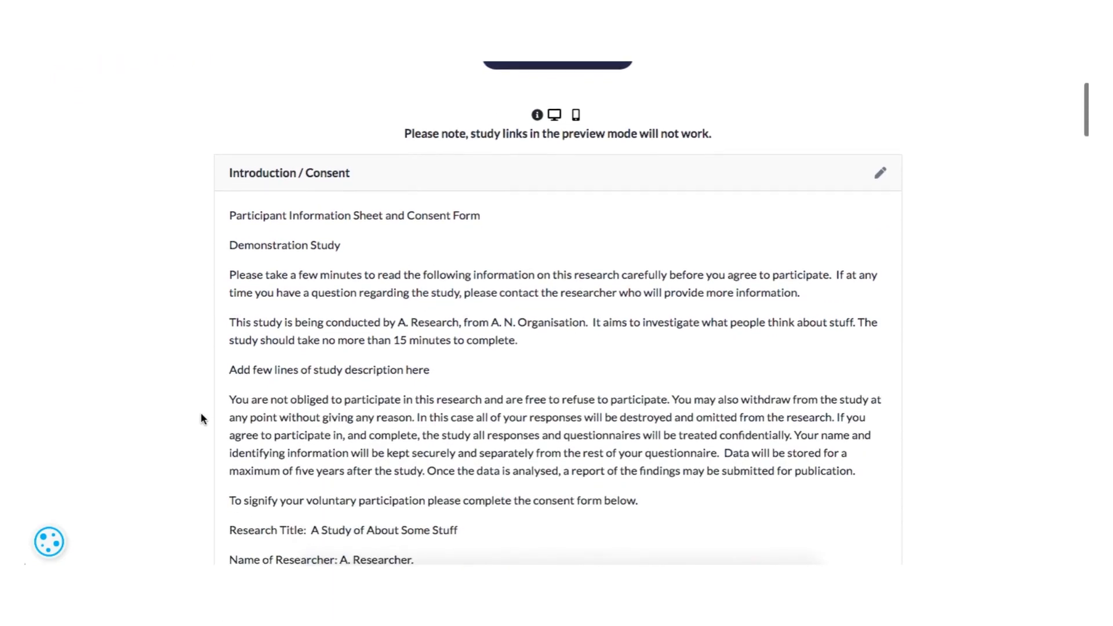
{"action": "scroll", "coordinate": [201, 419], "scroll_direction": "down", "scroll_amount": 15}
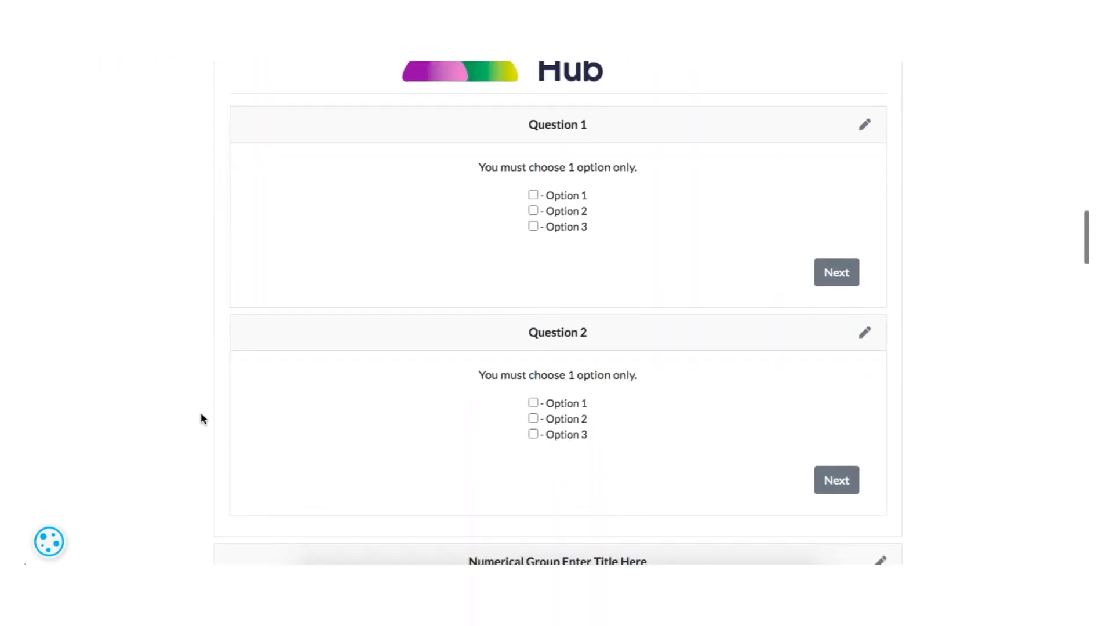
{"action": "scroll", "coordinate": [201, 419], "scroll_direction": "down", "scroll_amount": 15}
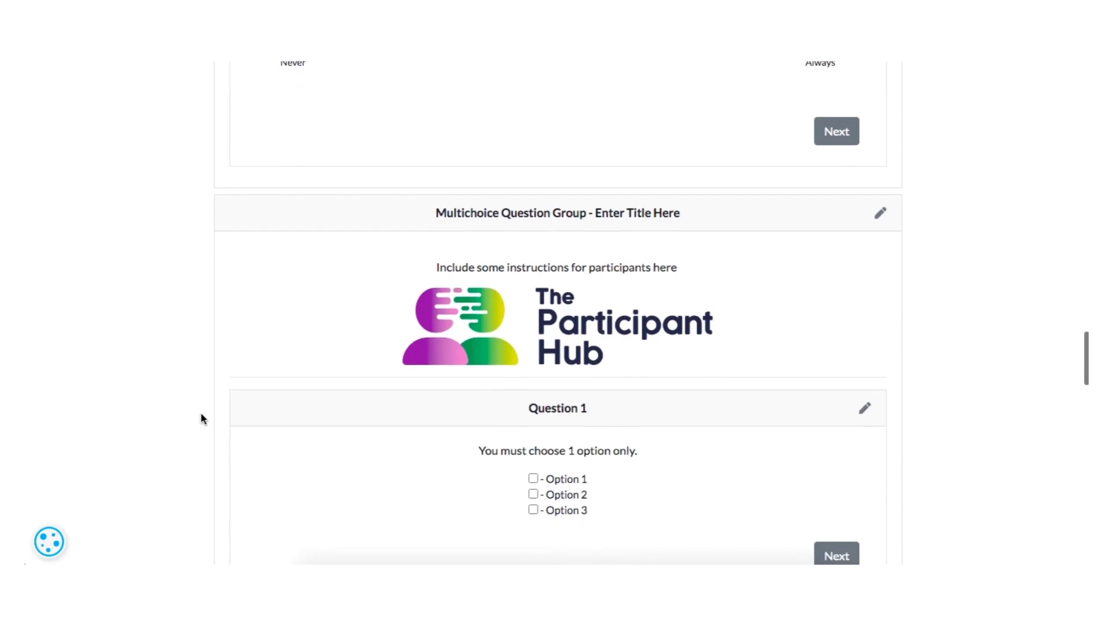
{"action": "scroll", "coordinate": [201, 412], "scroll_direction": "up", "scroll_amount": 10}
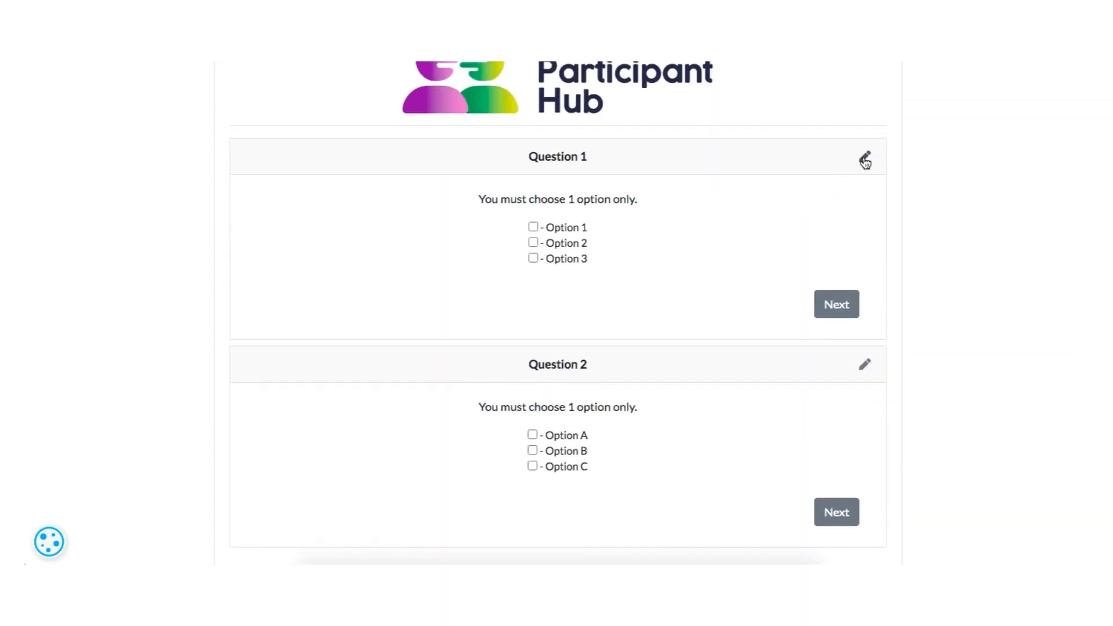
Step: Open Question 1 of the multichoice group for editing from the preview, save it, and reopen the full questionnaire preview
{"action": "left_click", "coordinate": [865, 157]}
{"action": "scroll", "coordinate": [393, 388], "scroll_direction": "down", "scroll_amount": 6}
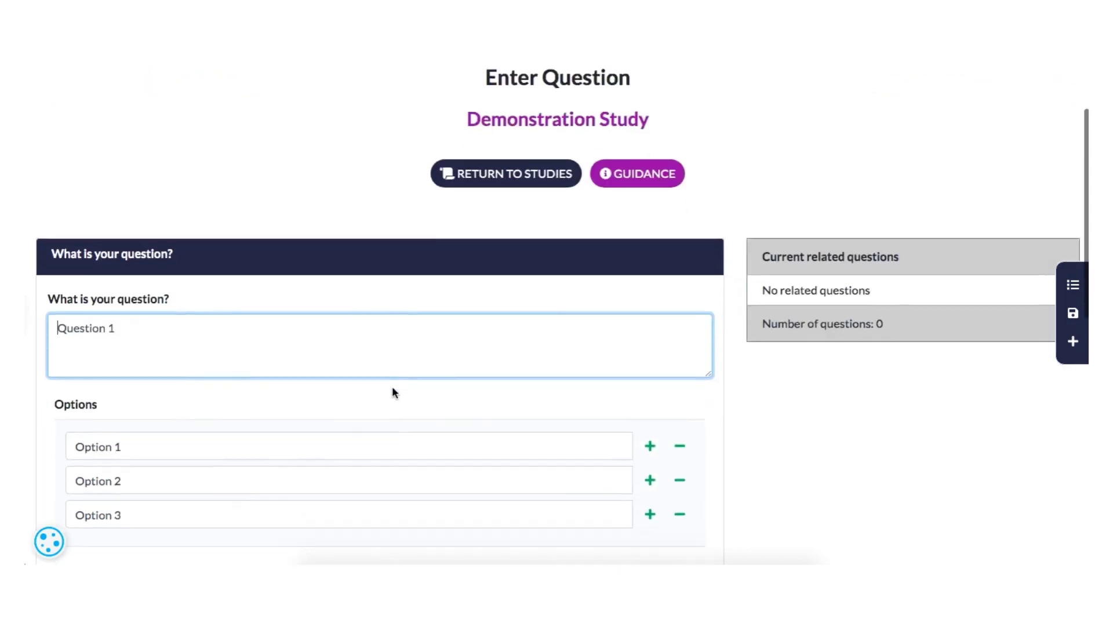
{"action": "scroll", "coordinate": [393, 388], "scroll_direction": "down", "scroll_amount": 1}
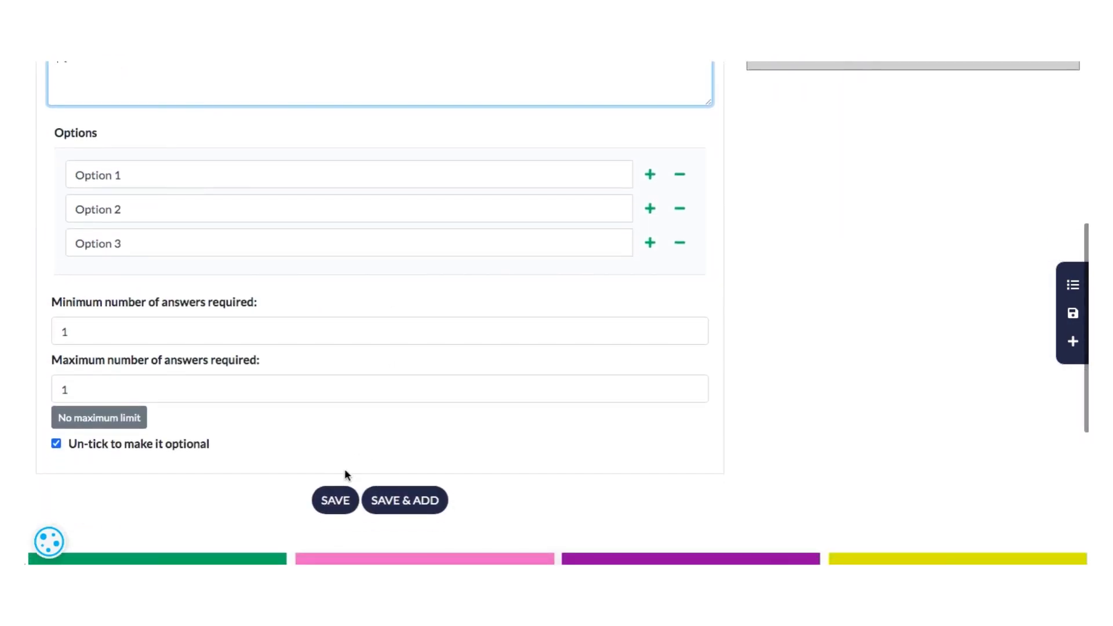
{"action": "left_click", "coordinate": [334, 501]}
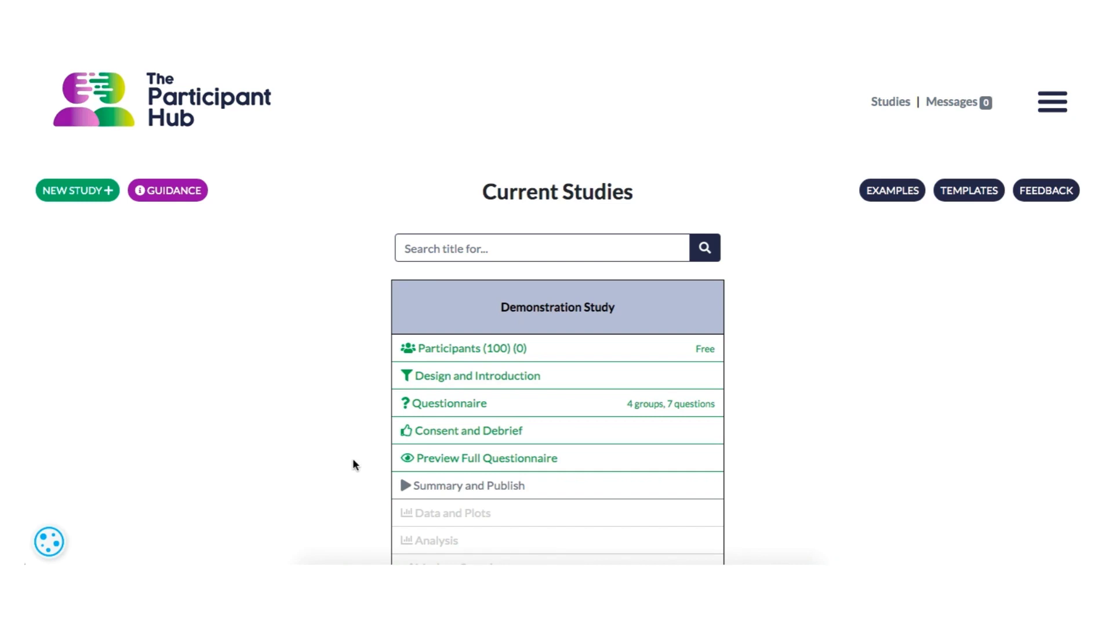
{"action": "left_click", "coordinate": [455, 467]}
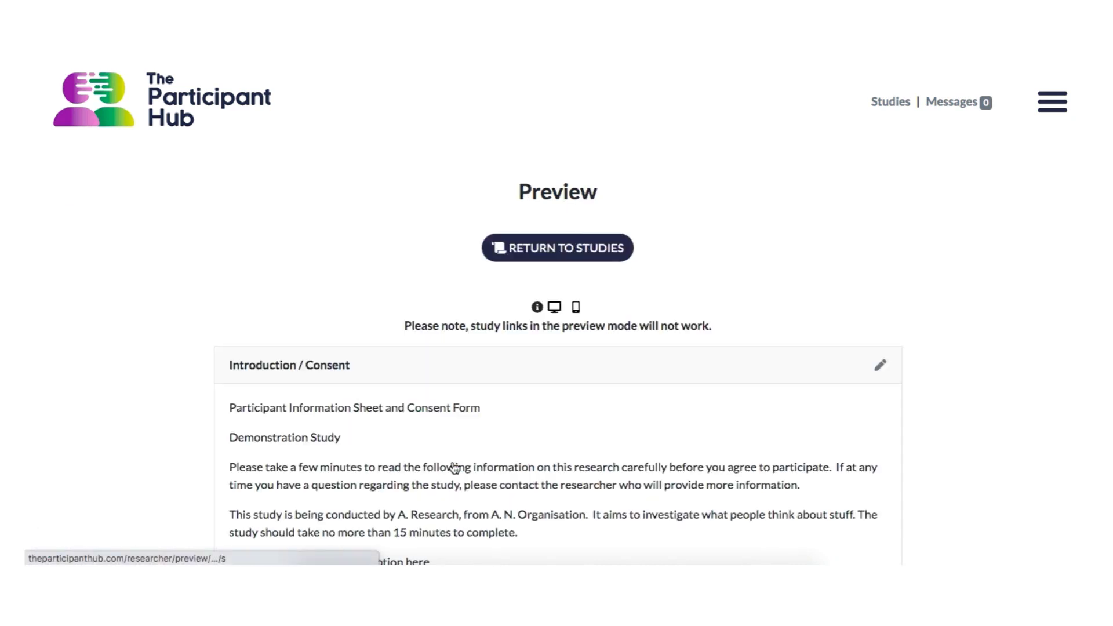
Step: Switch the Demonstration Study preview to the mobile layout and examine the introduction, consent form and categorical question
{"action": "scroll", "coordinate": [687, 419], "scroll_direction": "down", "scroll_amount": 1}
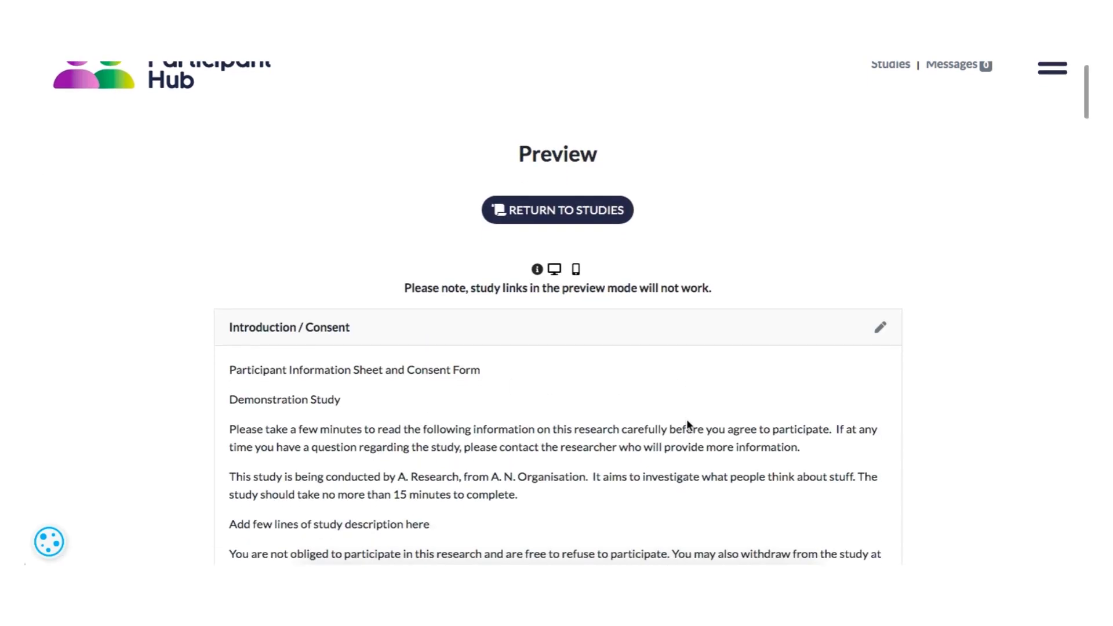
{"action": "left_click", "coordinate": [576, 266]}
{"action": "scroll", "coordinate": [576, 421], "scroll_direction": "down", "scroll_amount": 20}
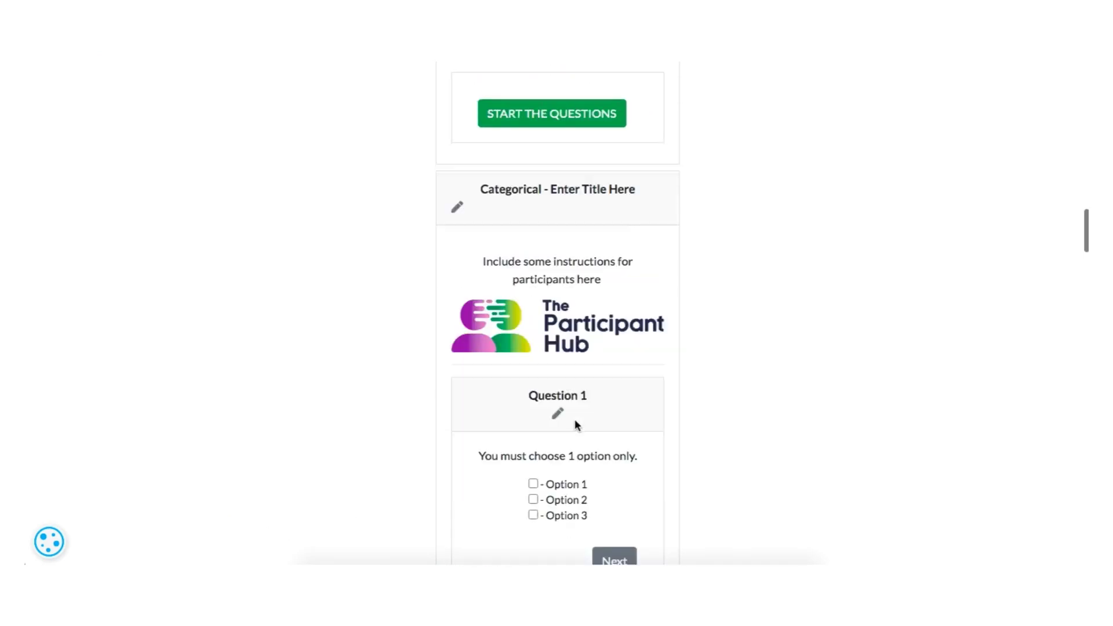
{"action": "scroll", "coordinate": [575, 425], "scroll_direction": "up", "scroll_amount": 20}
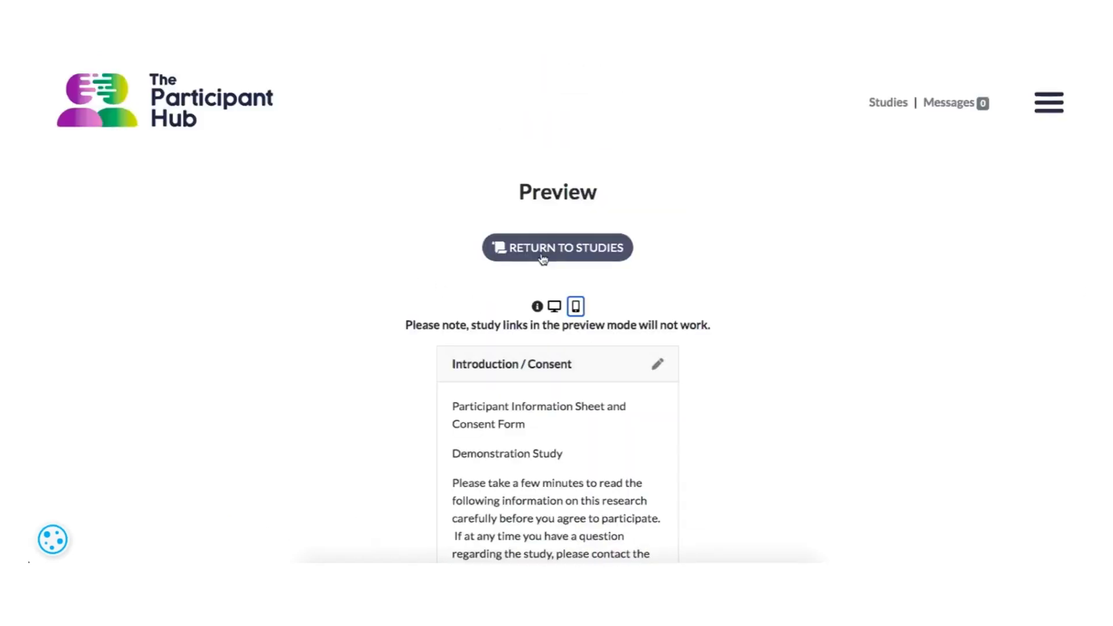
Step: Leave the preview, open the summary and publishing page of Demonstration Study, and review its participant link, study code, prize option and publishing confirmation
{"action": "left_click", "coordinate": [565, 248]}
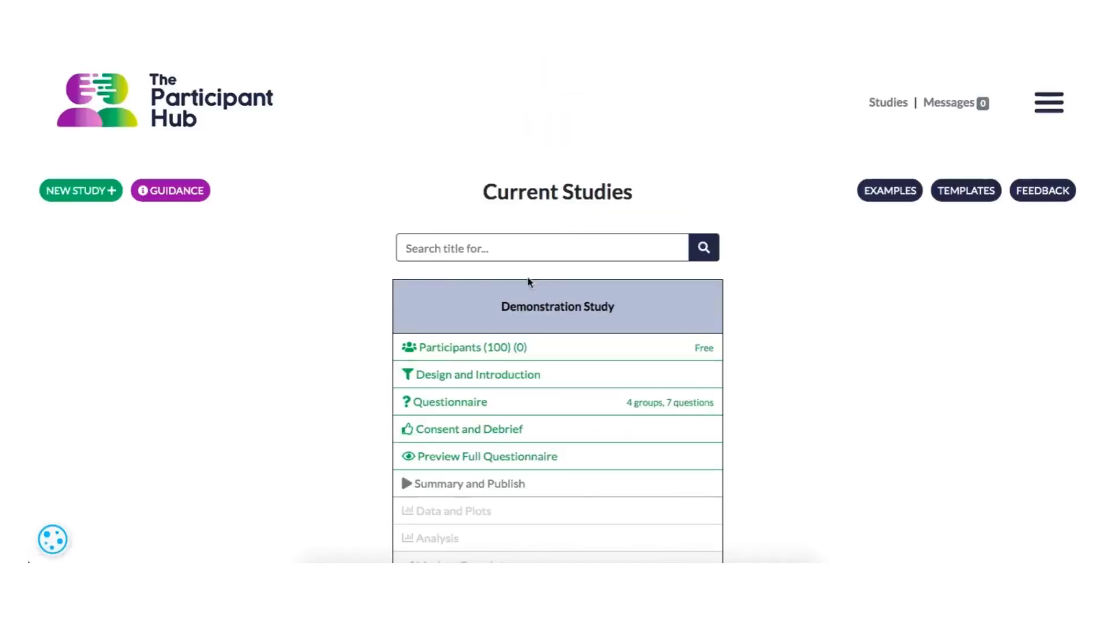
{"action": "left_click", "coordinate": [445, 481]}
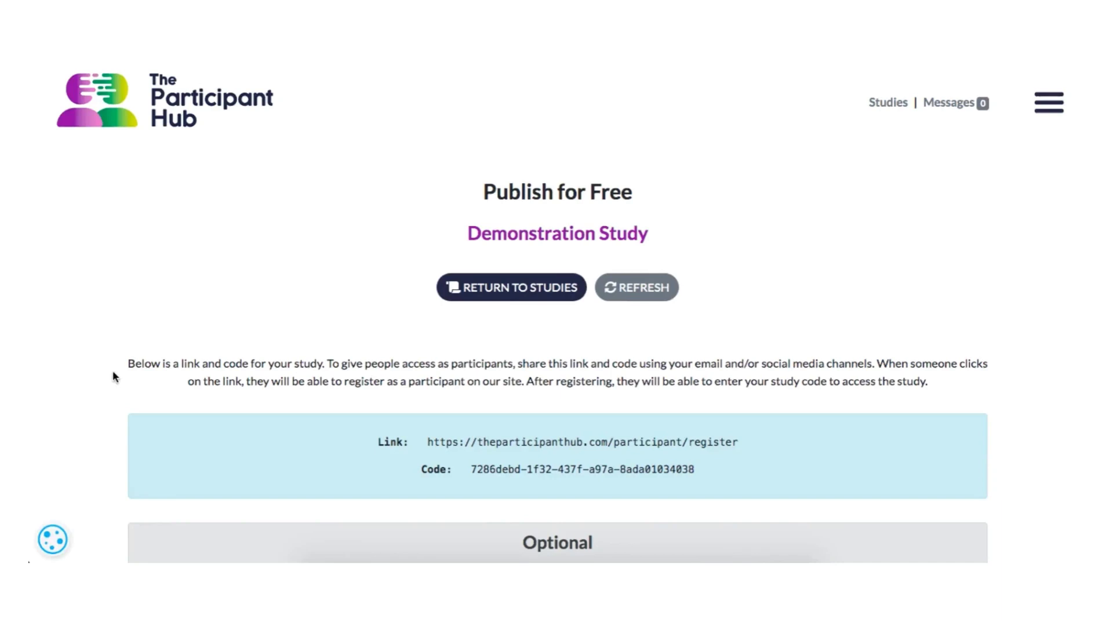
{"action": "scroll", "coordinate": [113, 374], "scroll_direction": "down", "scroll_amount": 3}
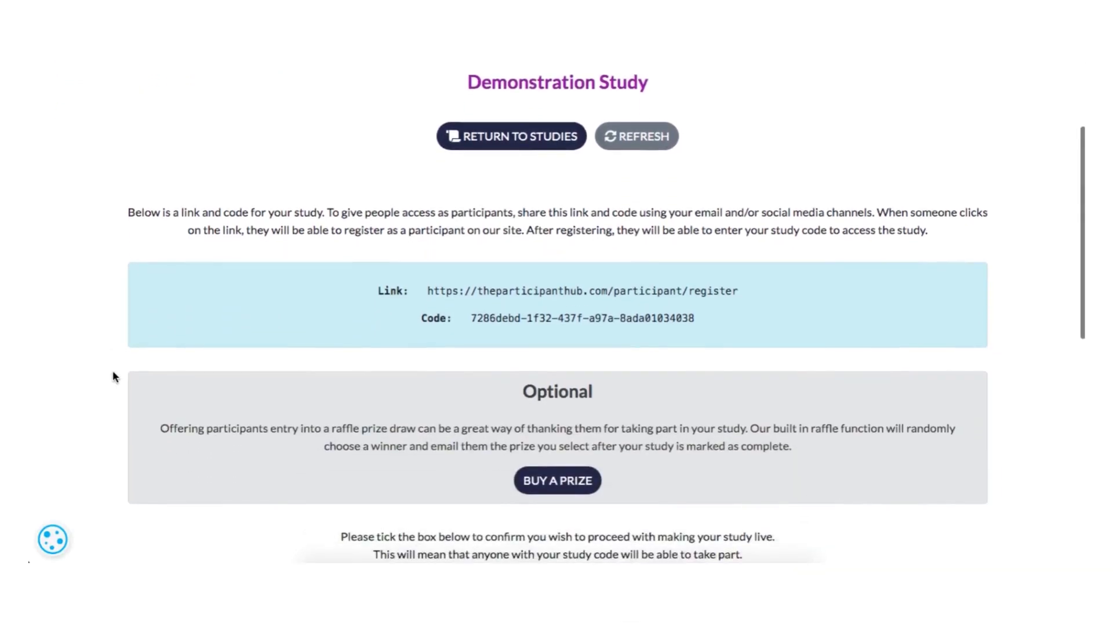
{"action": "scroll", "coordinate": [113, 374], "scroll_direction": "down", "scroll_amount": 3}
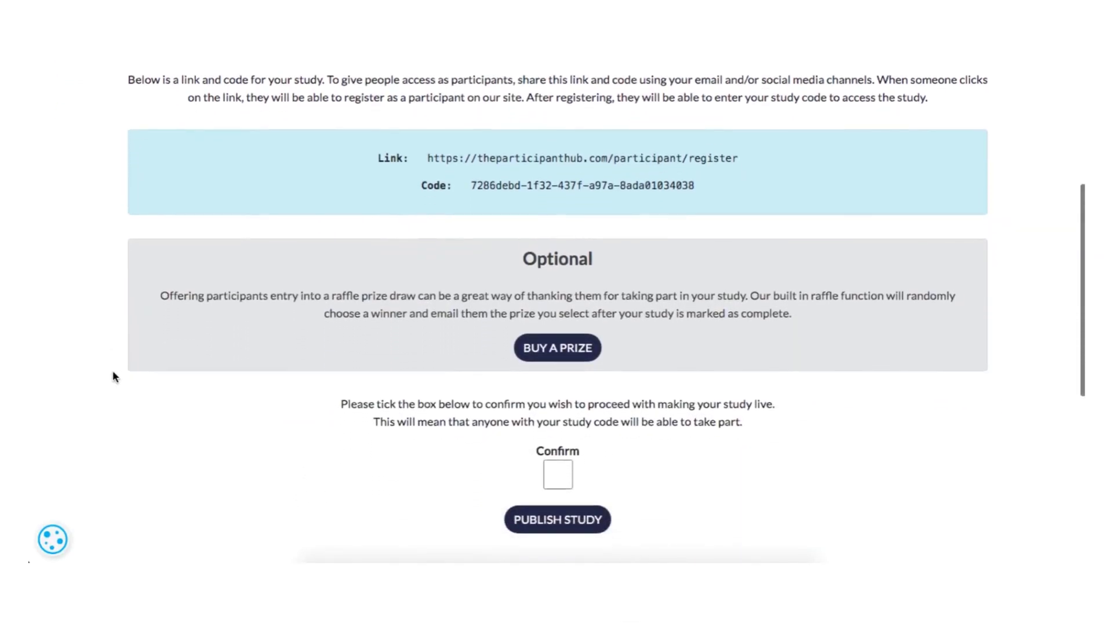
{"action": "scroll", "coordinate": [113, 377], "scroll_direction": "down", "scroll_amount": 1}
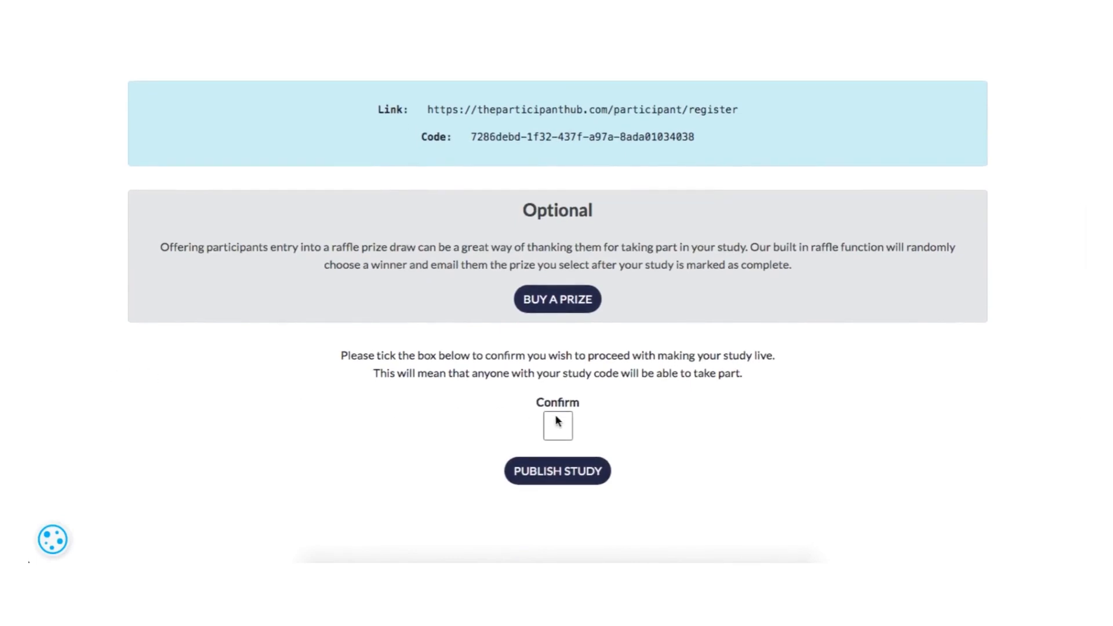